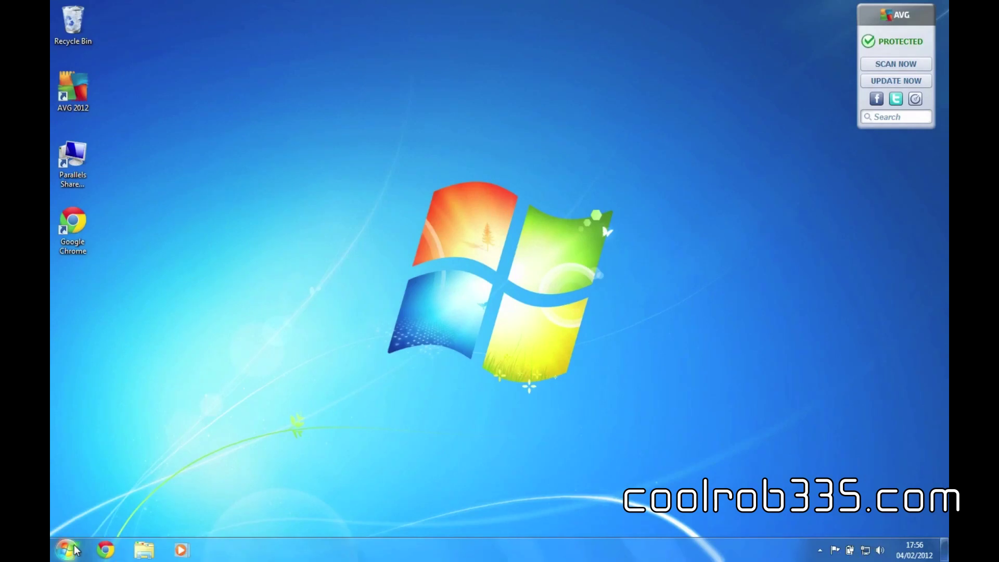
Step: Search the Start menu for cmd, then dismiss the search and close the menu
left_click(73, 549)
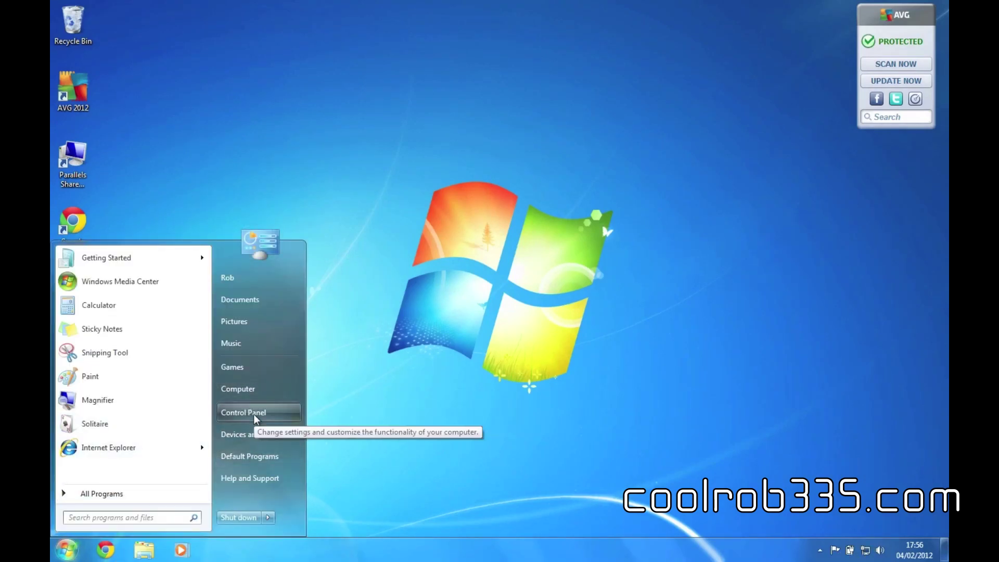
left_click(112, 515)
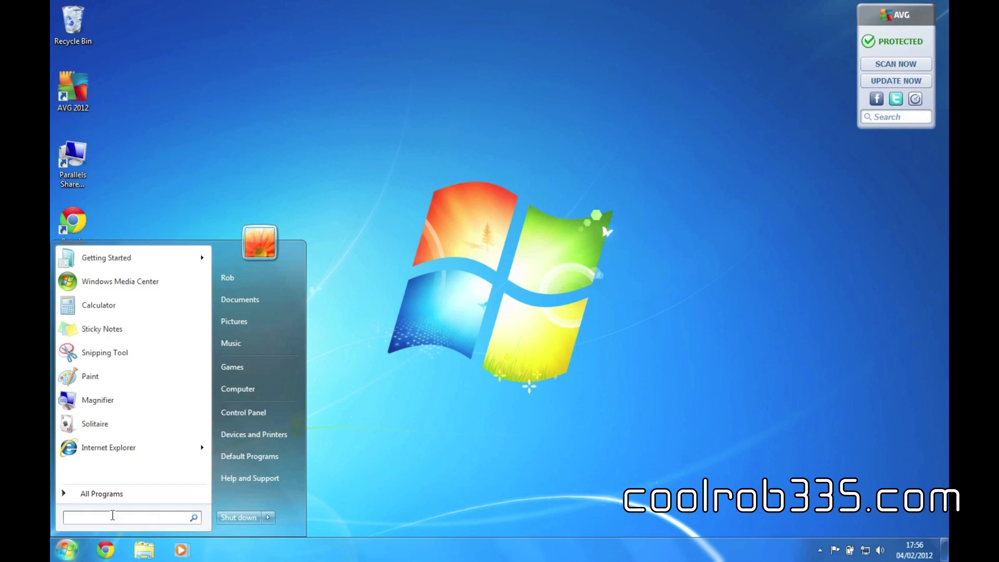
type("cmd")
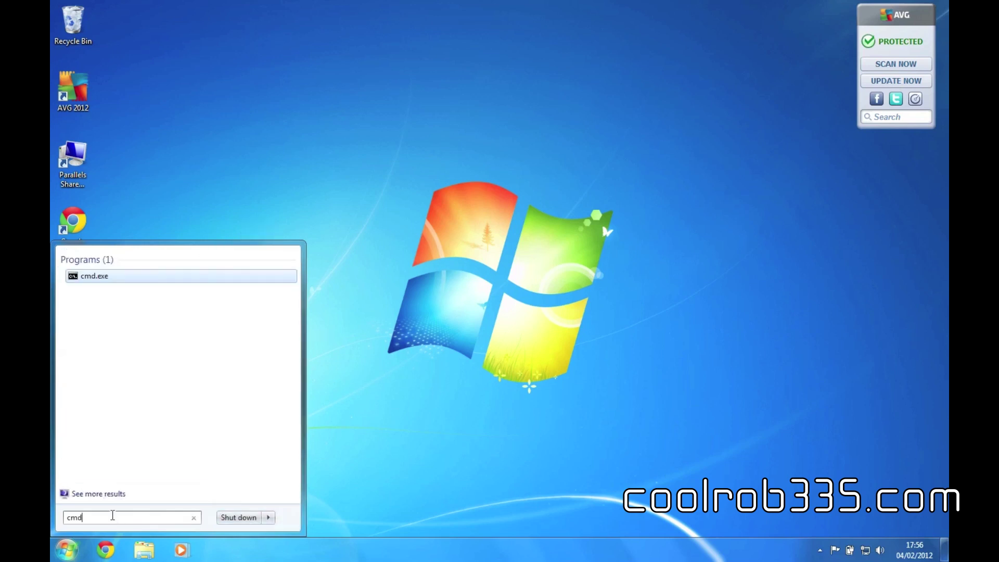
key("Escape")
left_click(355, 373)
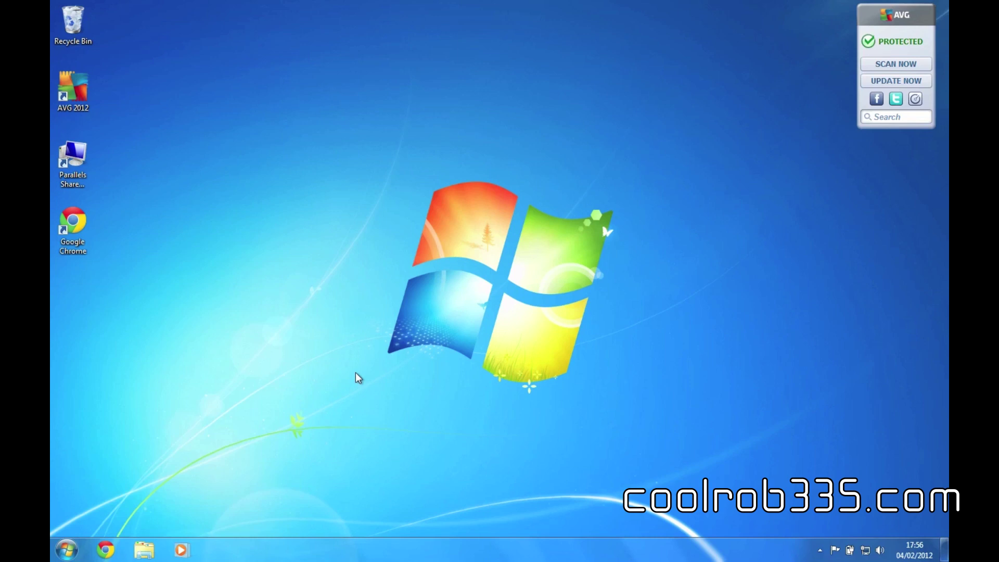
Step: Create a new text document on the desktop
right_click(118, 274)
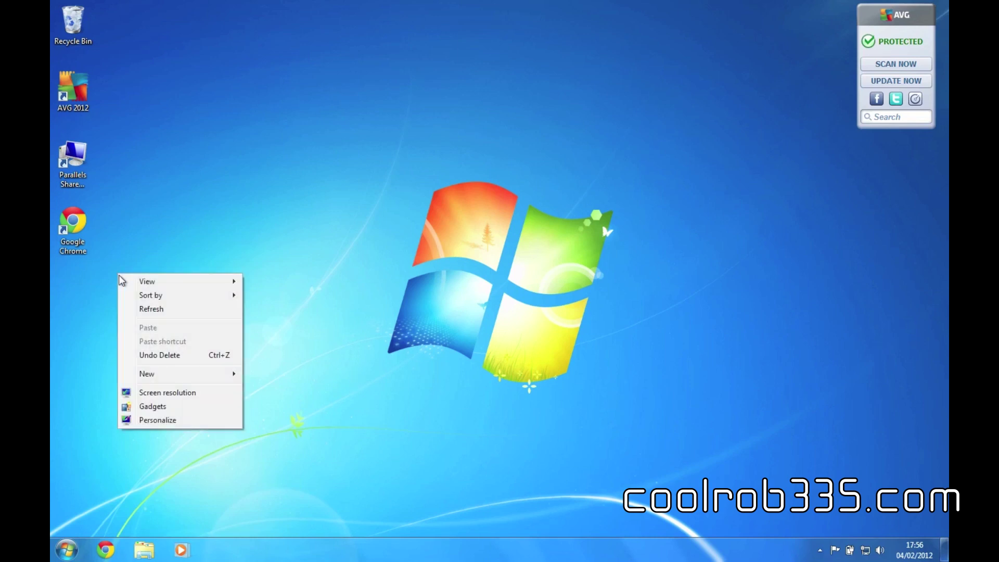
left_click(97, 299)
right_click(72, 282)
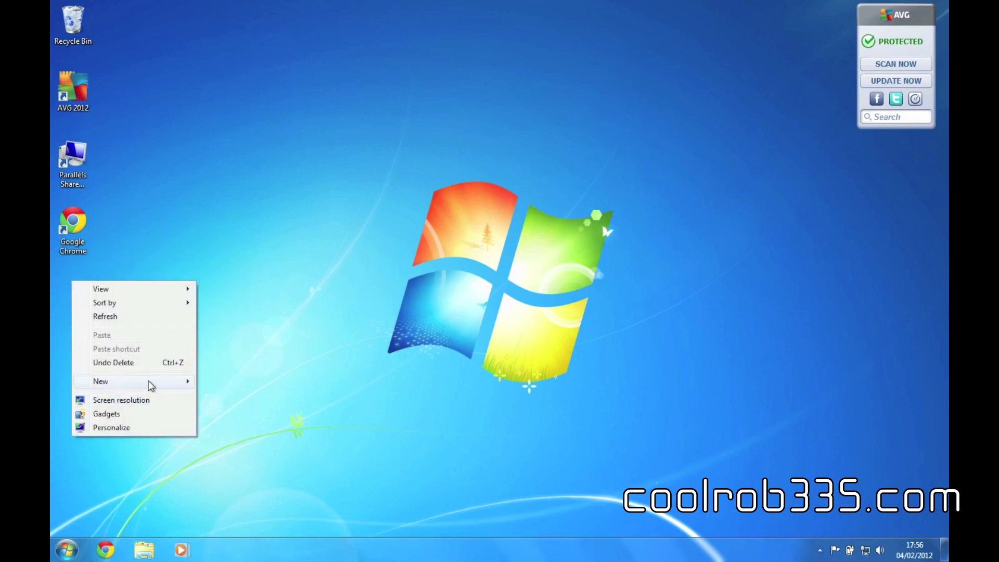
mouse_move(183, 381)
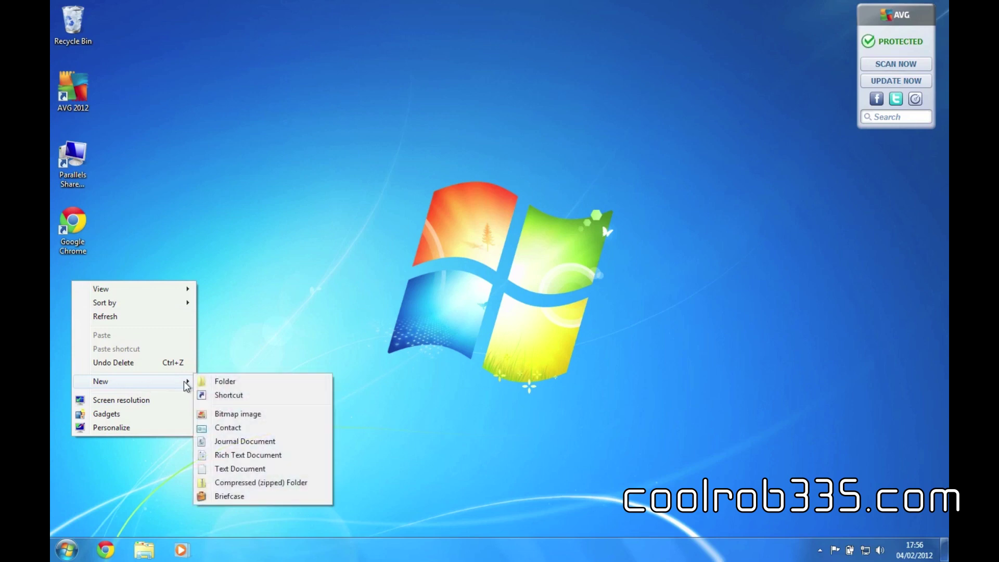
left_click(248, 469)
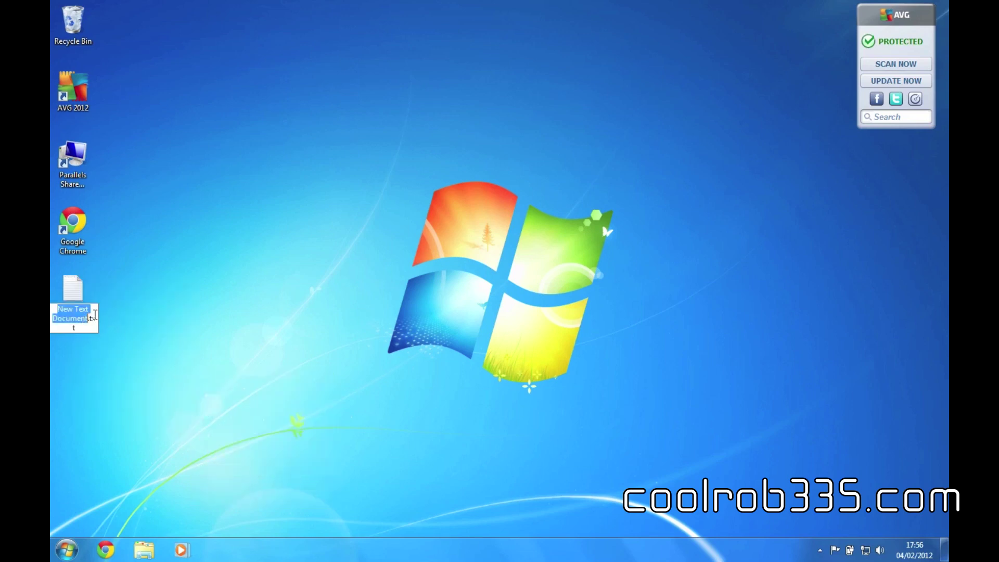
Step: Rename the new text document to cmd.txt and open it in Notepad
left_click_drag(87, 319, 52, 291)
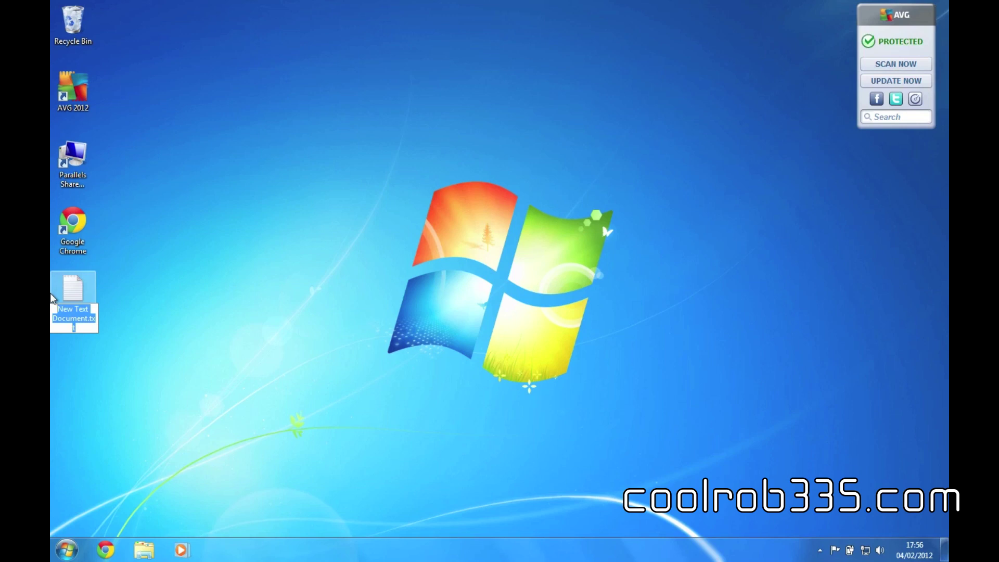
key("Home")
key("shift+Right")
key("shift+Right")
key("shift+Right")
key("shift+Right")
key("shift+Right")
key("shift+Right")
key("shift+Right")
key("shift+Right")
key("shift+Right")
key("shift+Right")
key("shift+Right")
key("shift+Right")
key("shift+Right")
key("shift+Right")
key("shift+Right")
key("shift+Right")
key("shift+Right")
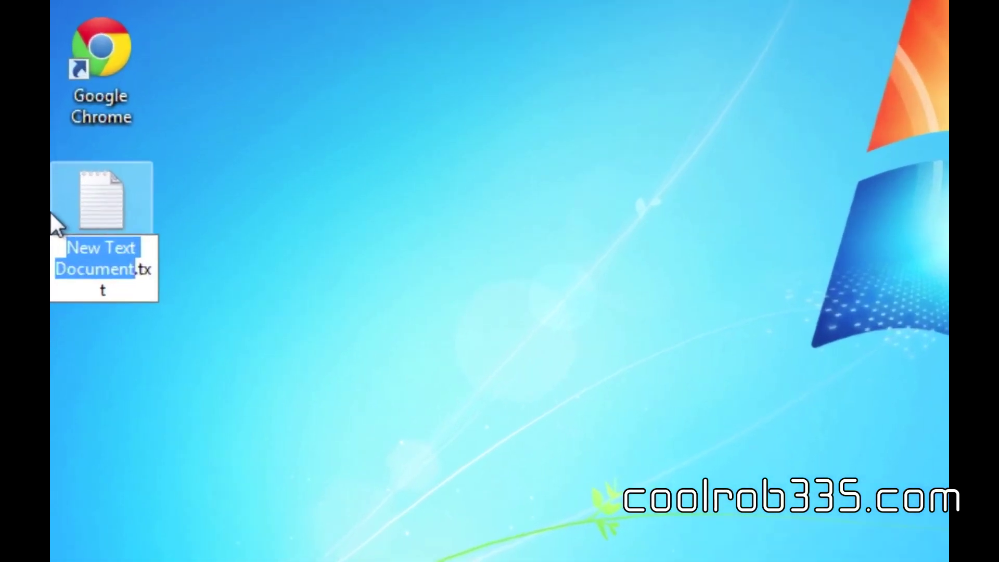
type("cmd")
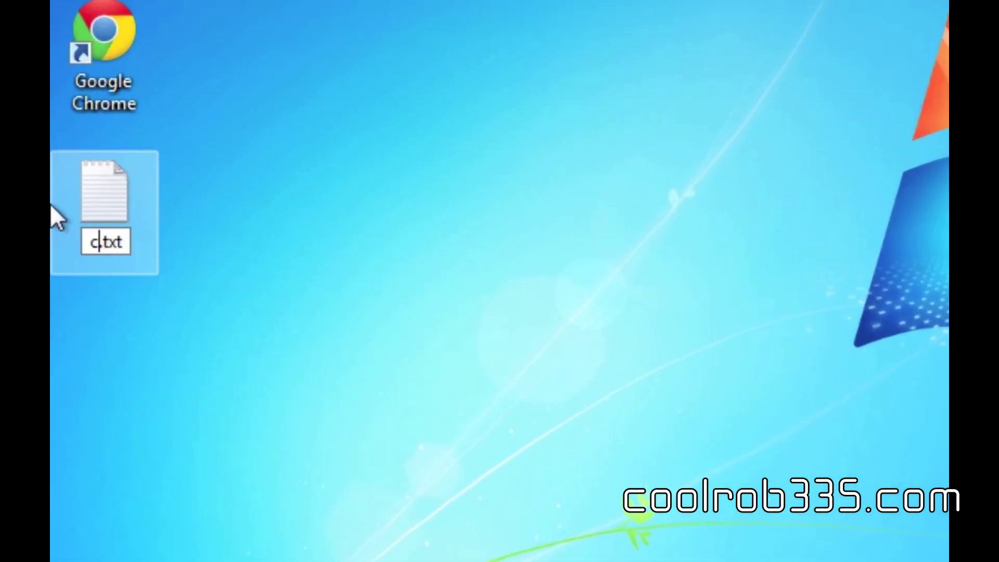
key("Return")
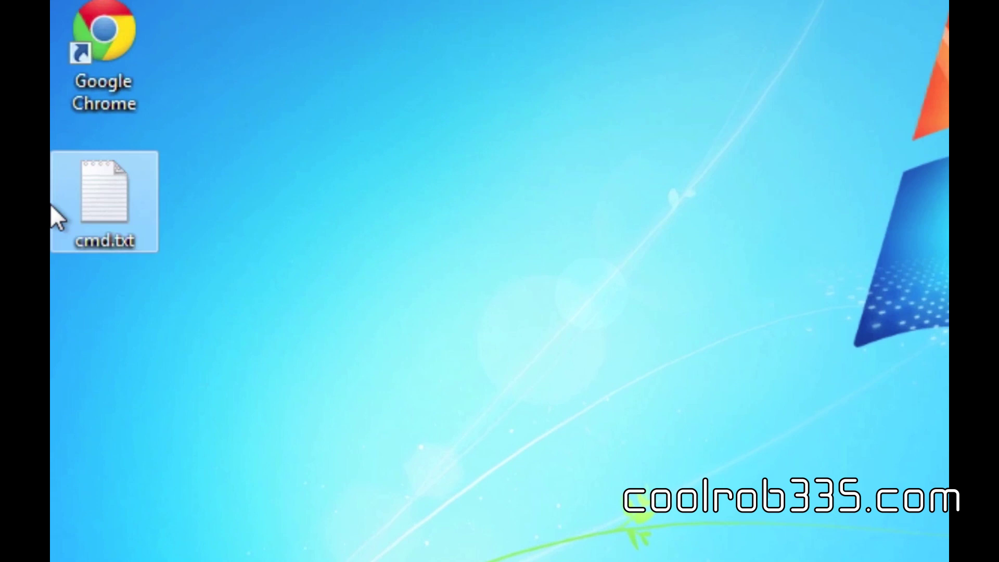
double_click(114, 177)
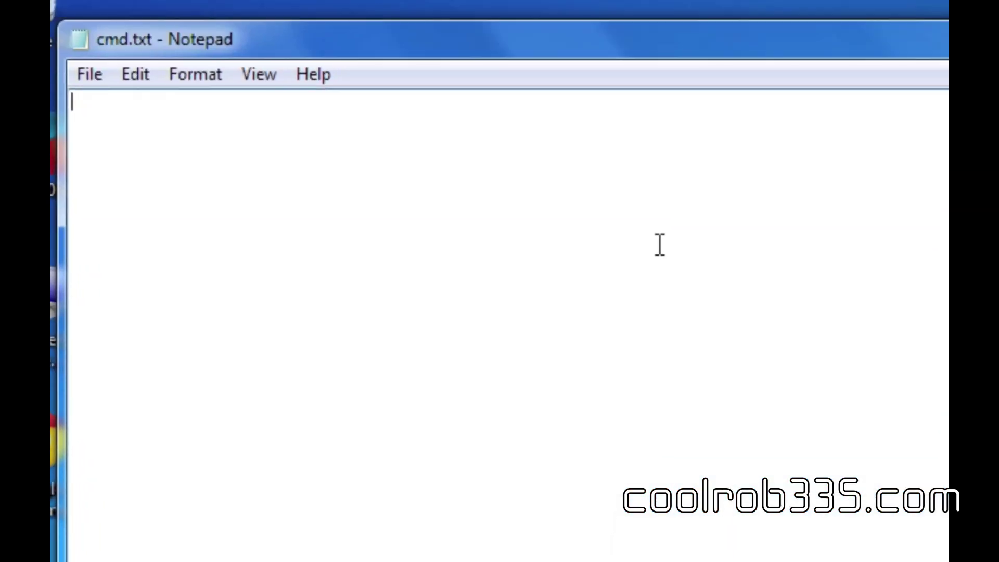
Step: Type the line 'start cmd.exe' into the document, correcting typos
type("start cd")
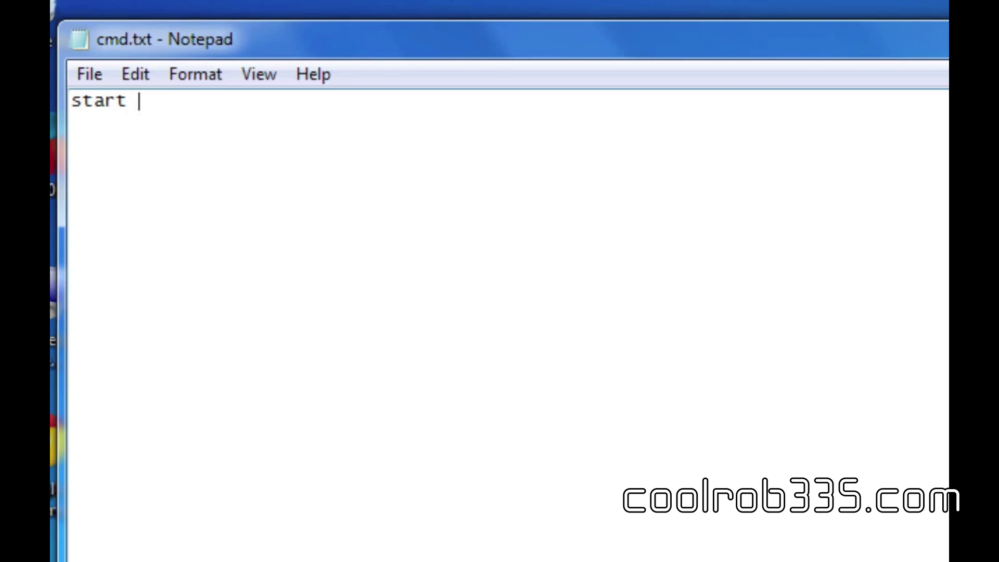
key("BackSpace")
type("md.c")
key("BackSpace")
type("exe")
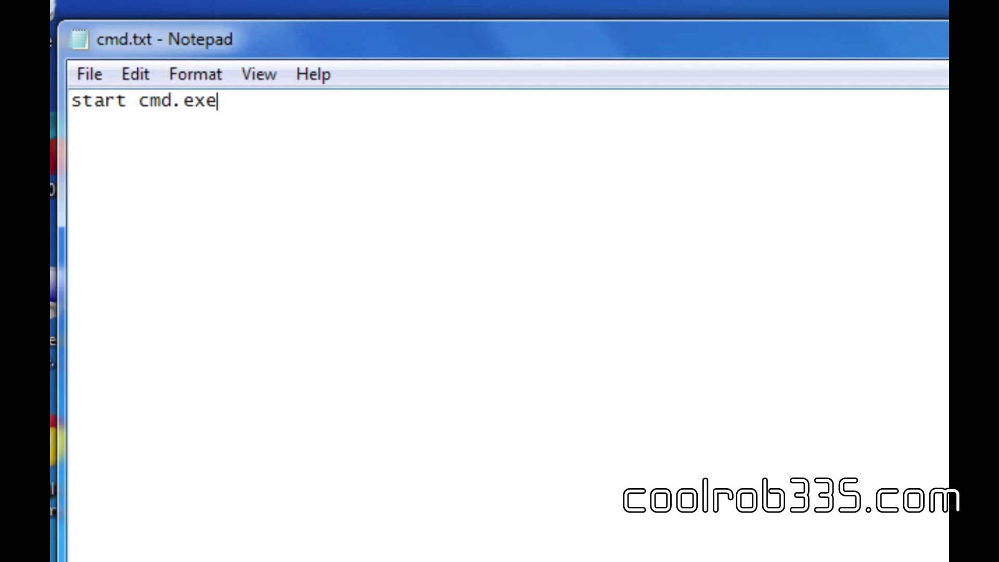
Step: Save the file with Save As and close Notepad
left_click(92, 82)
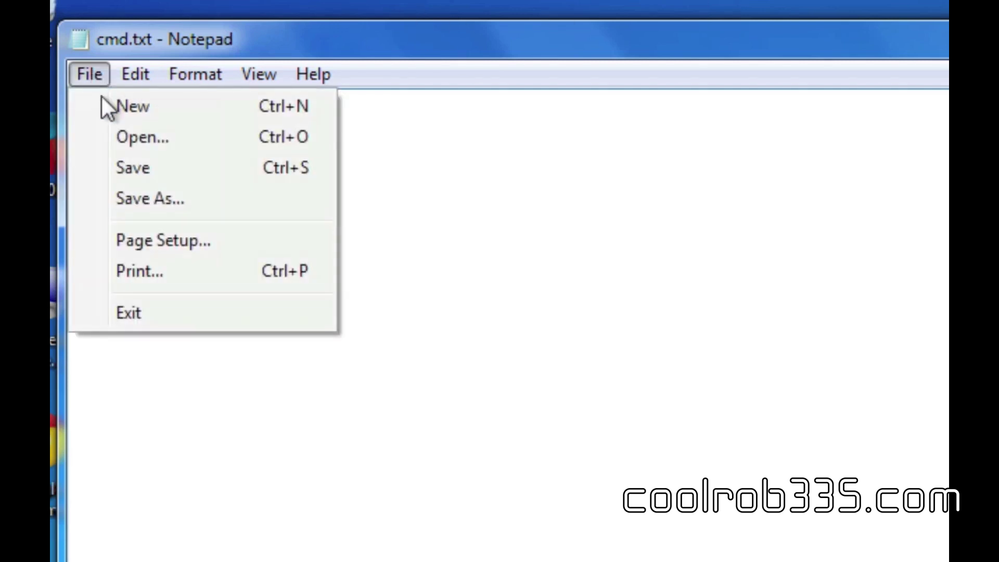
left_click(167, 205)
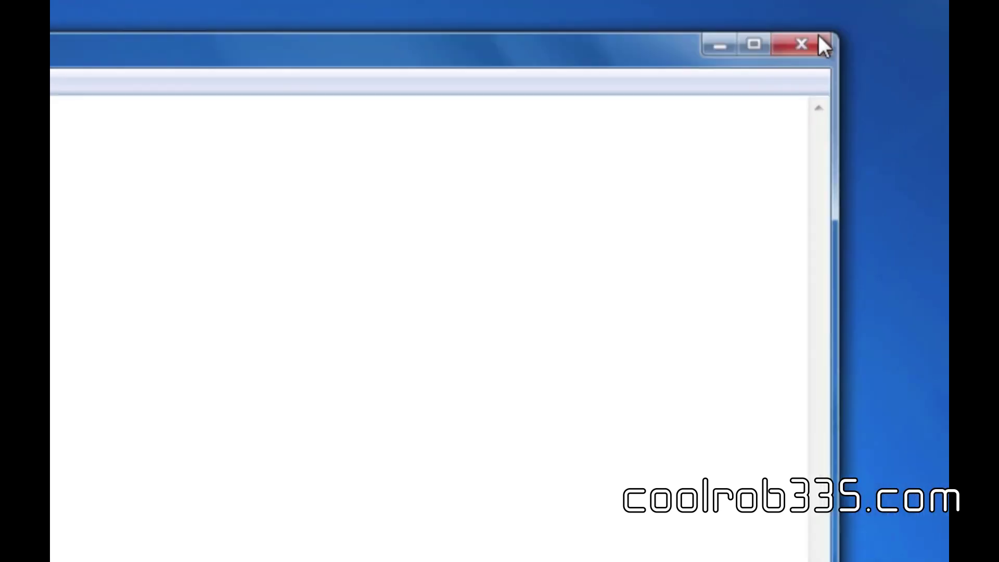
left_click(824, 33)
Step: Change cmd.txt's extension to cmd.bat, then close the Command Prompt it launches
left_click(81, 310)
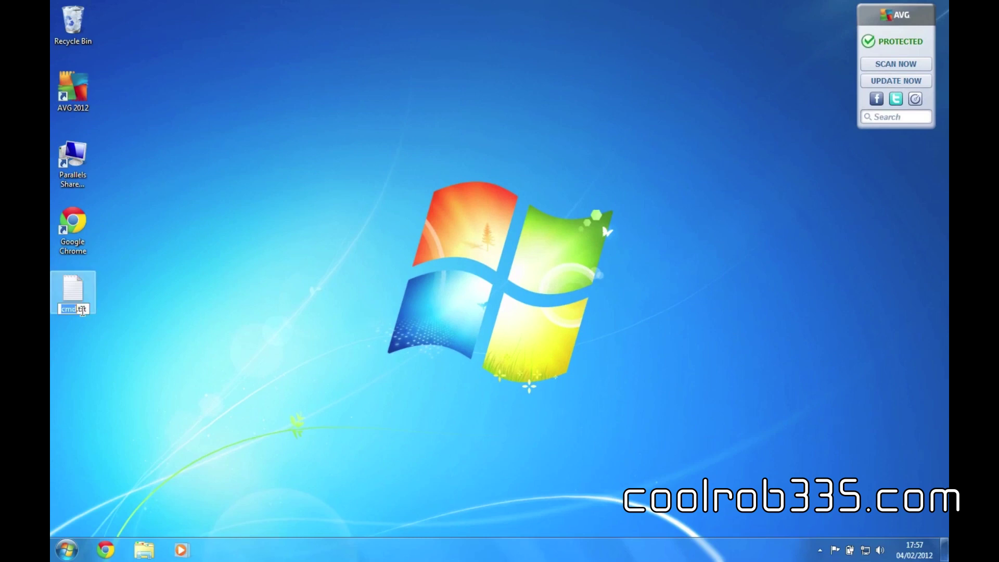
key("End")
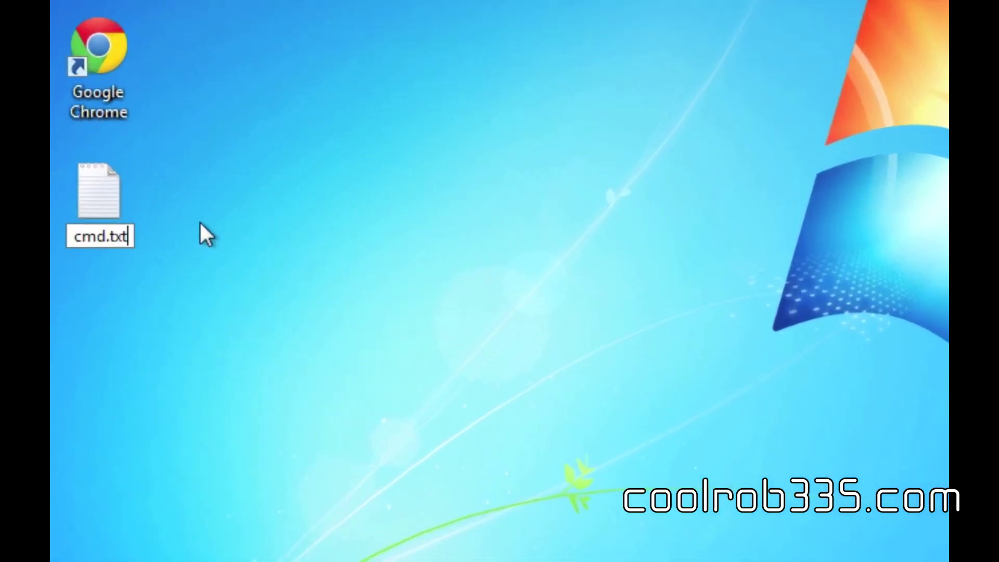
key("shift+Left")
key("shift+Left")
key("shift+Left")
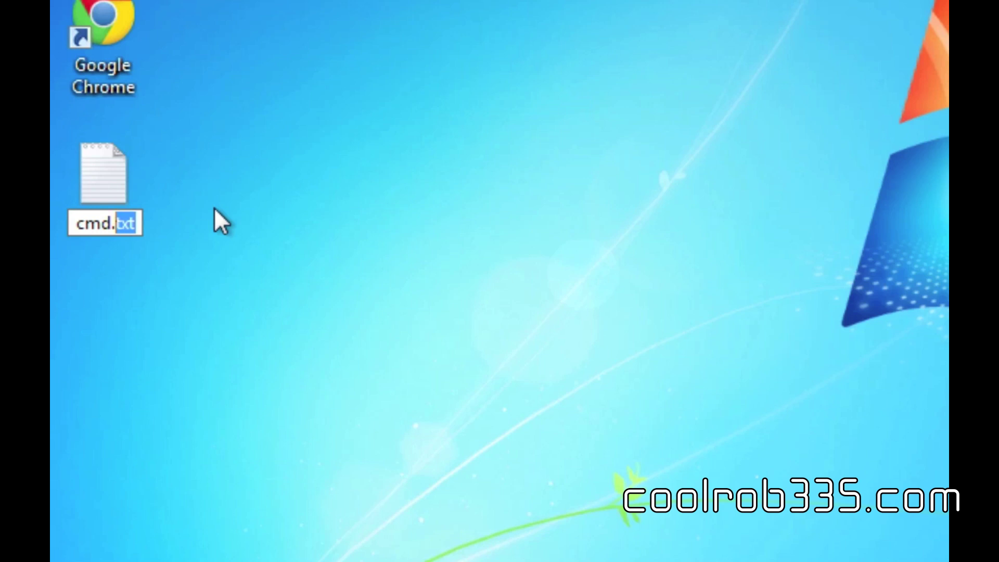
type("bat")
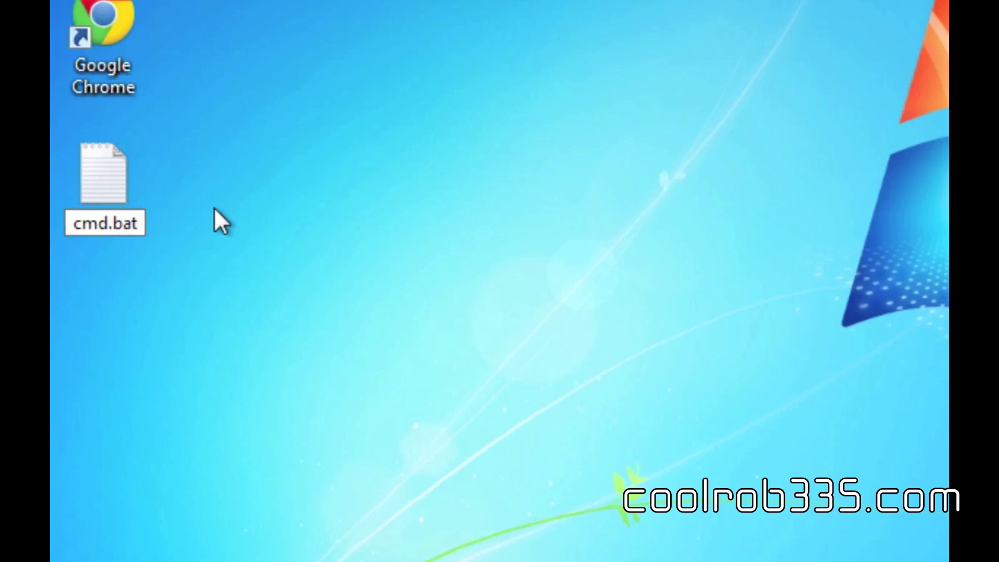
key("Return")
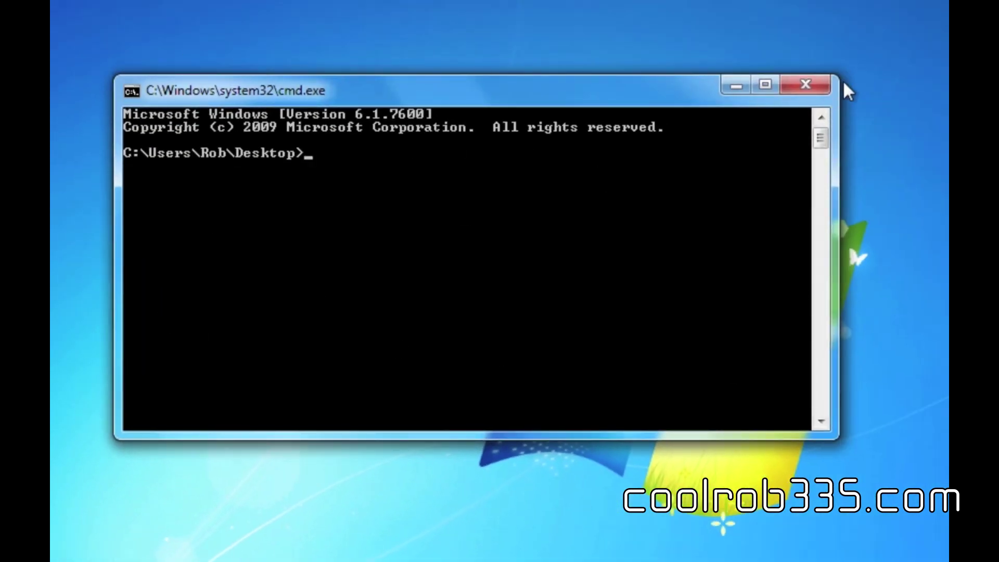
left_click(819, 84)
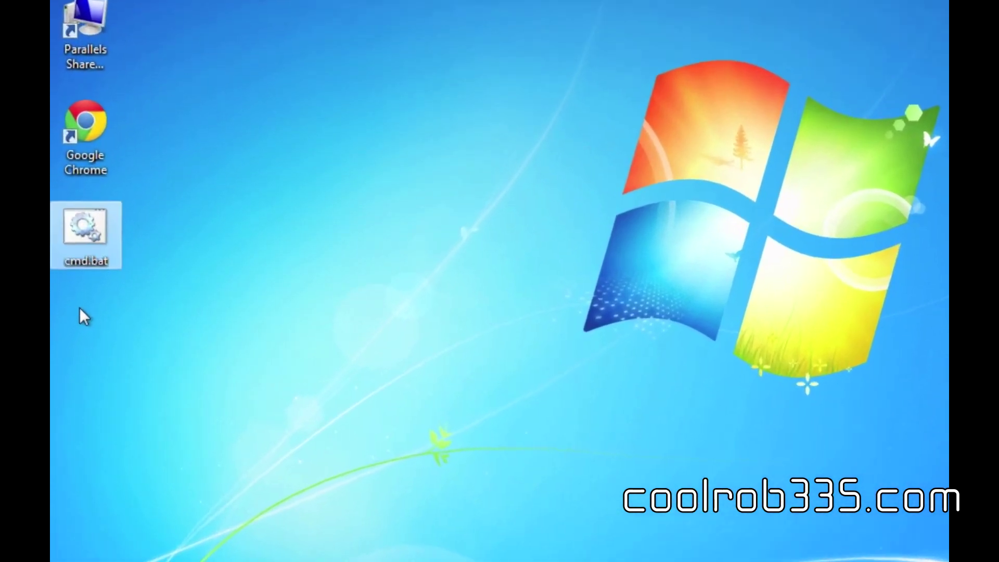
Step: Create a desktop shortcut pointing to cmd, named cmd.exe
right_click(73, 339)
mouse_move(154, 441)
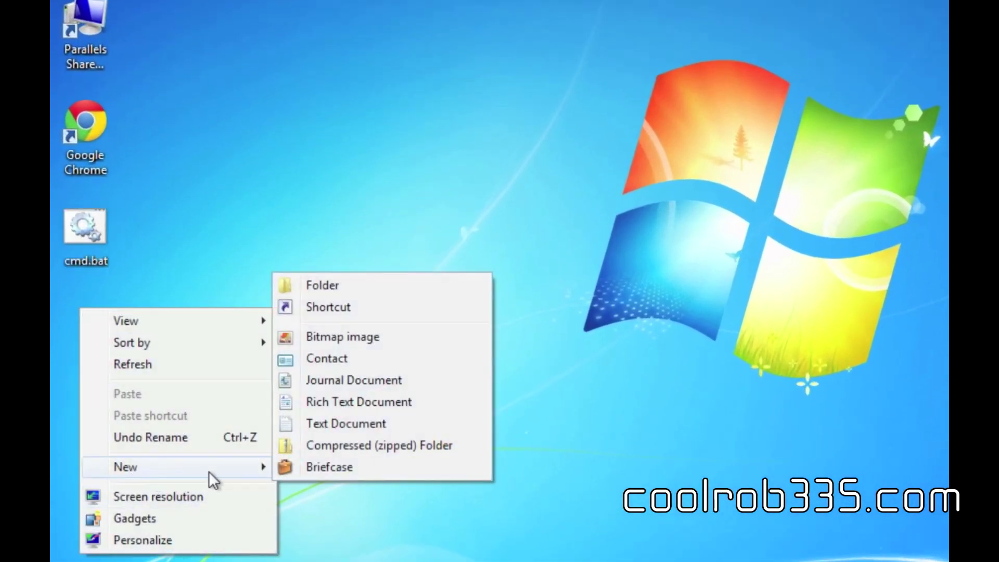
left_click(346, 308)
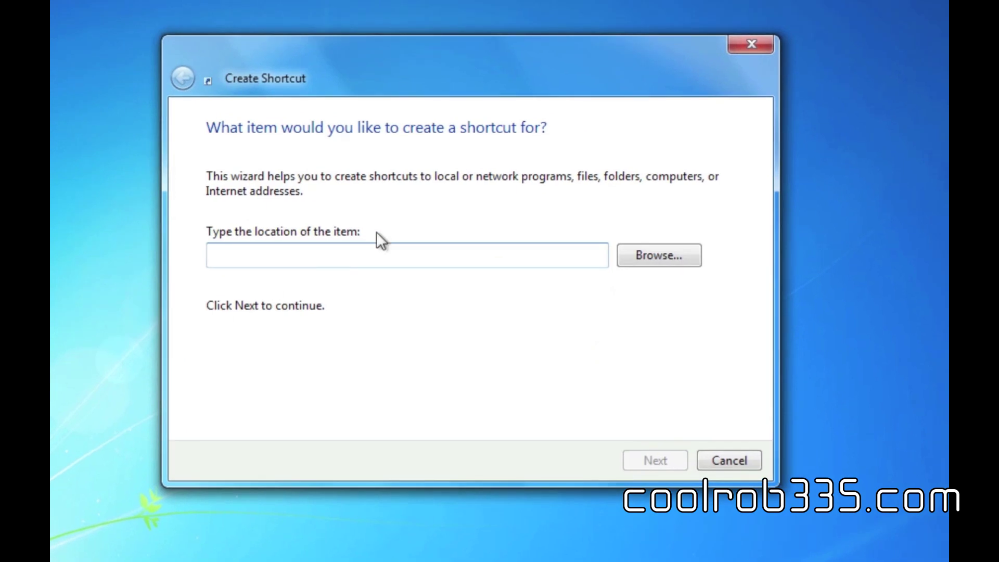
type("cmd")
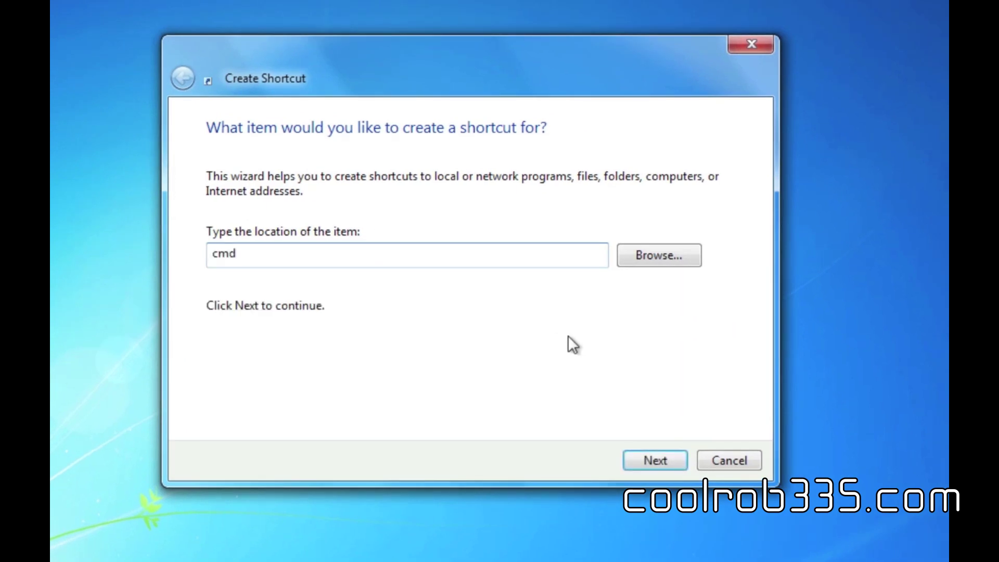
left_click(653, 459)
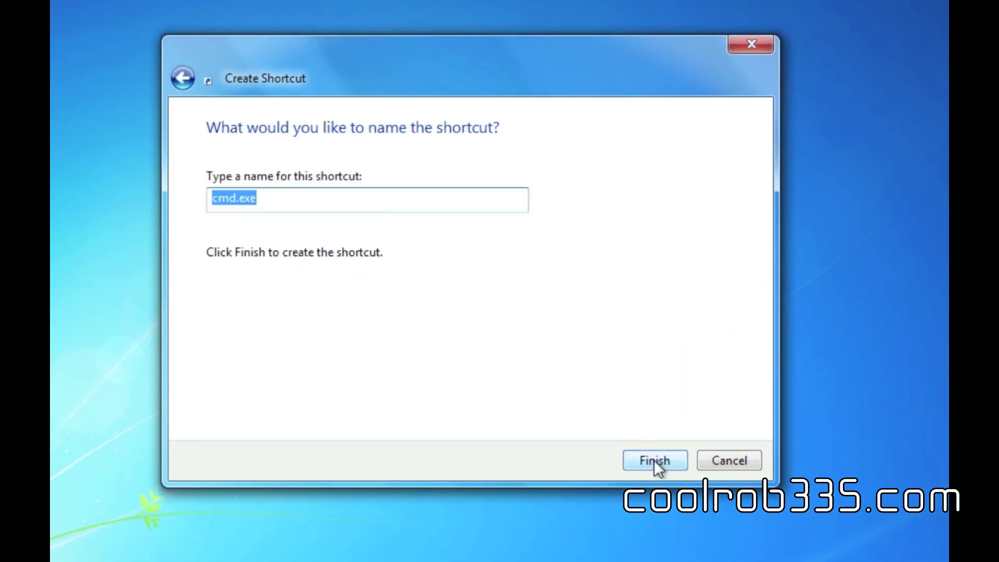
left_click(653, 459)
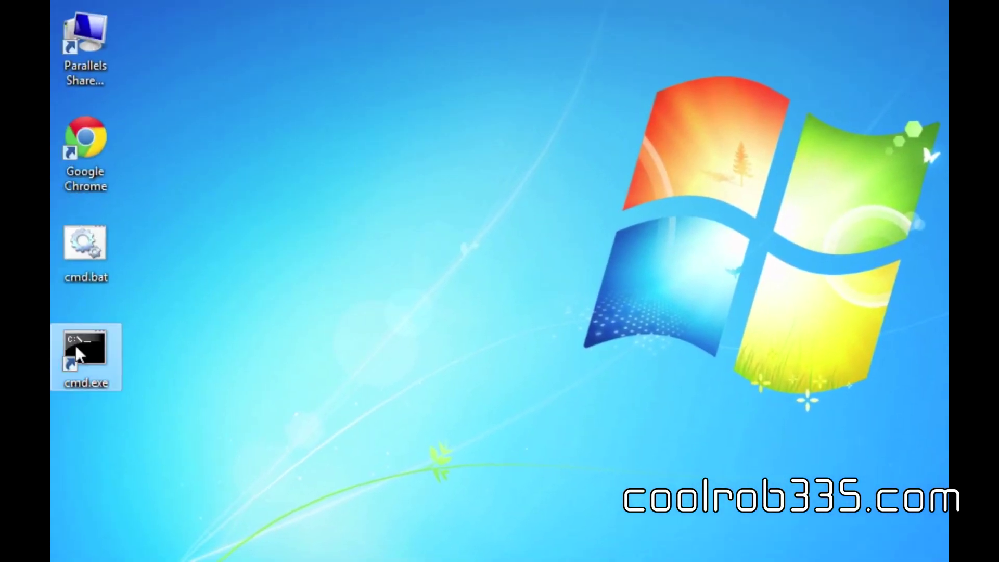
Step: Test the cmd.exe shortcut by launching and closing Command Prompt, then select it
double_click(76, 346)
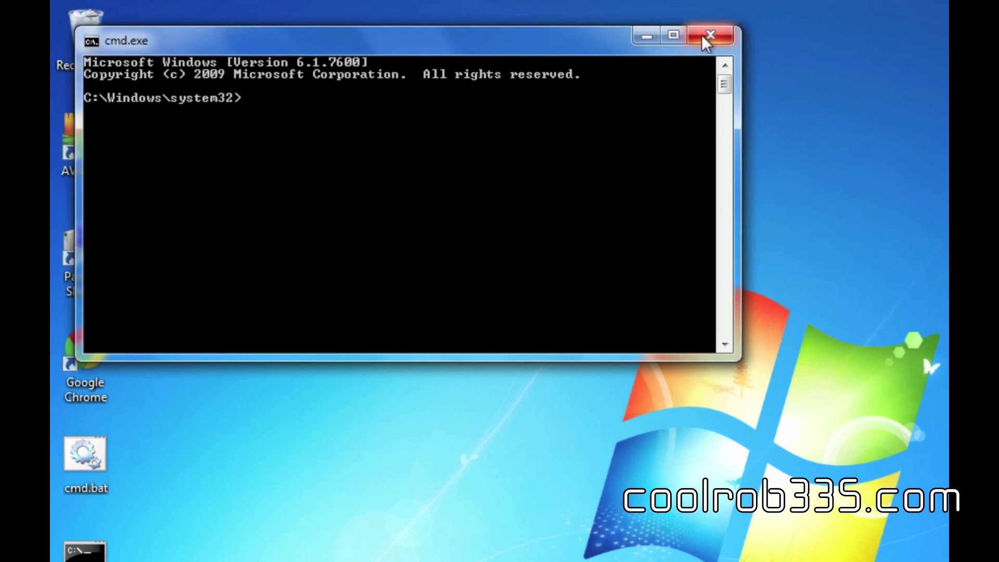
left_click(707, 35)
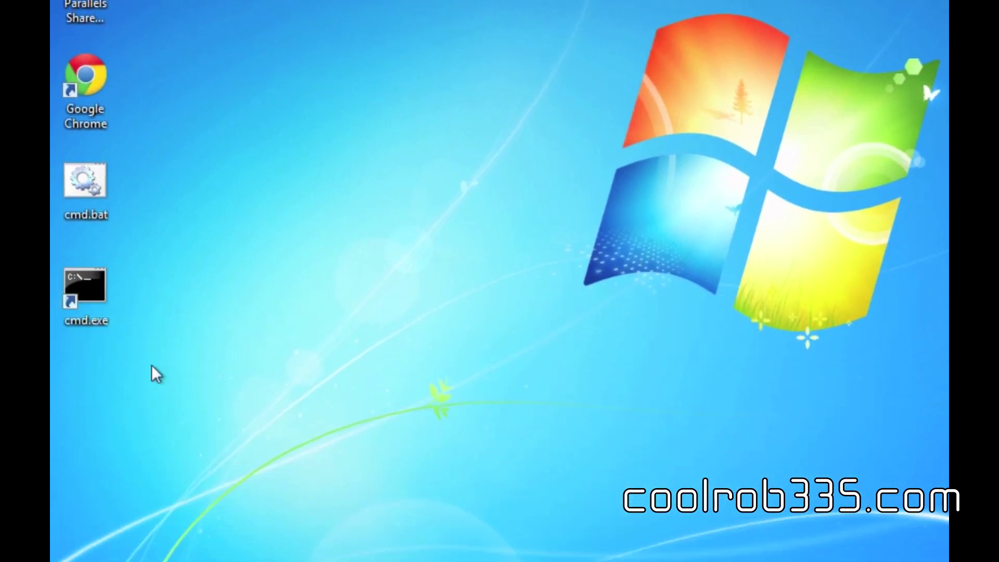
left_click_drag(173, 405, 88, 371)
Step: Create a regedit.exe desktop shortcut and launch Registry Editor from it, approving the UAC prompt
right_click(98, 385)
mouse_move(232, 299)
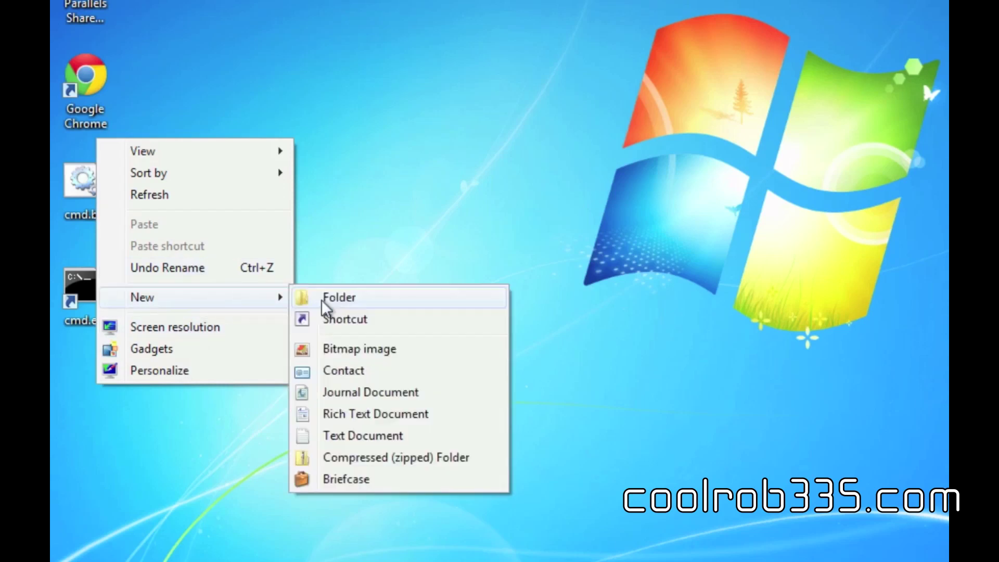
left_click(343, 319)
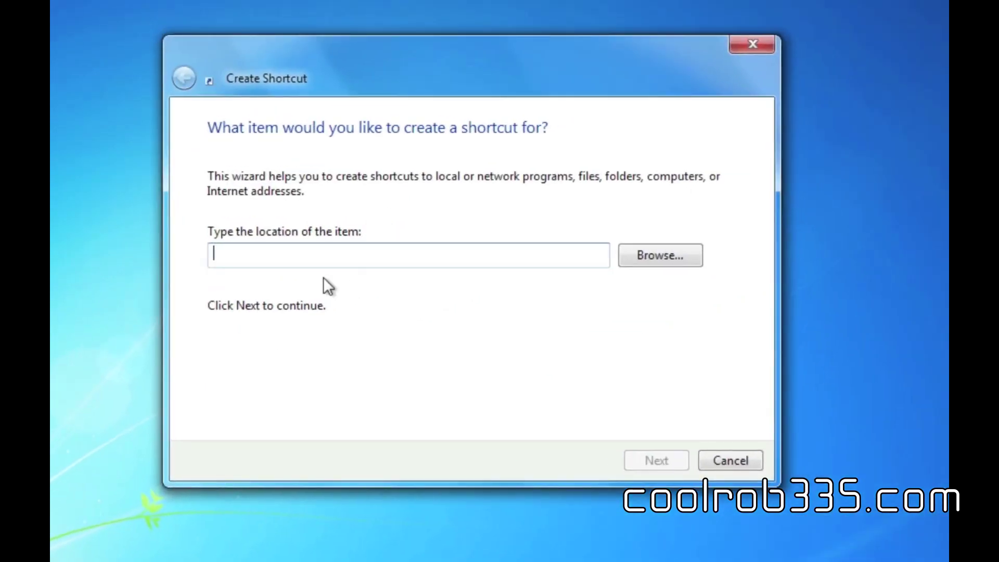
type("reges")
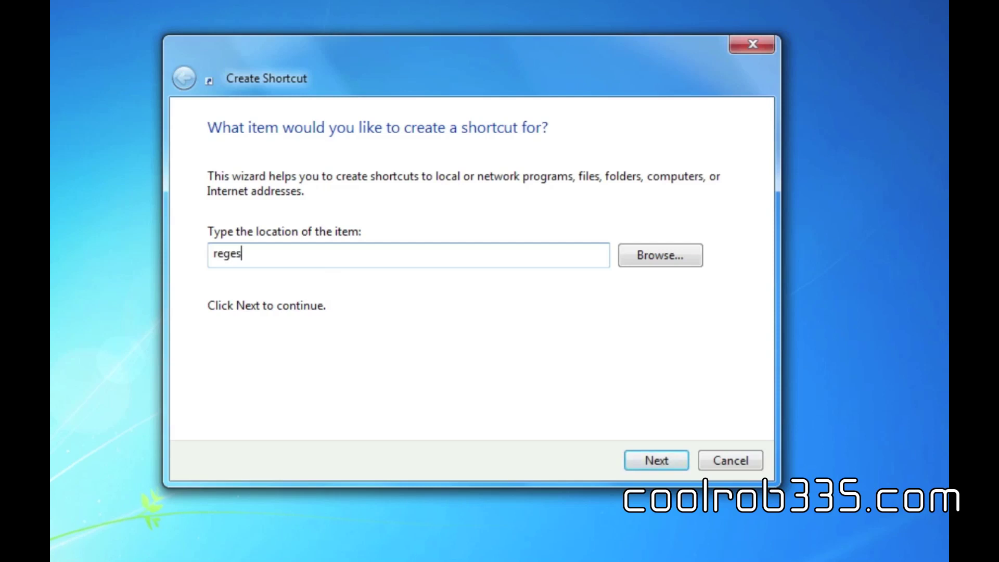
key("BackSpace")
type("dit")
left_click(670, 463)
left_click(670, 464)
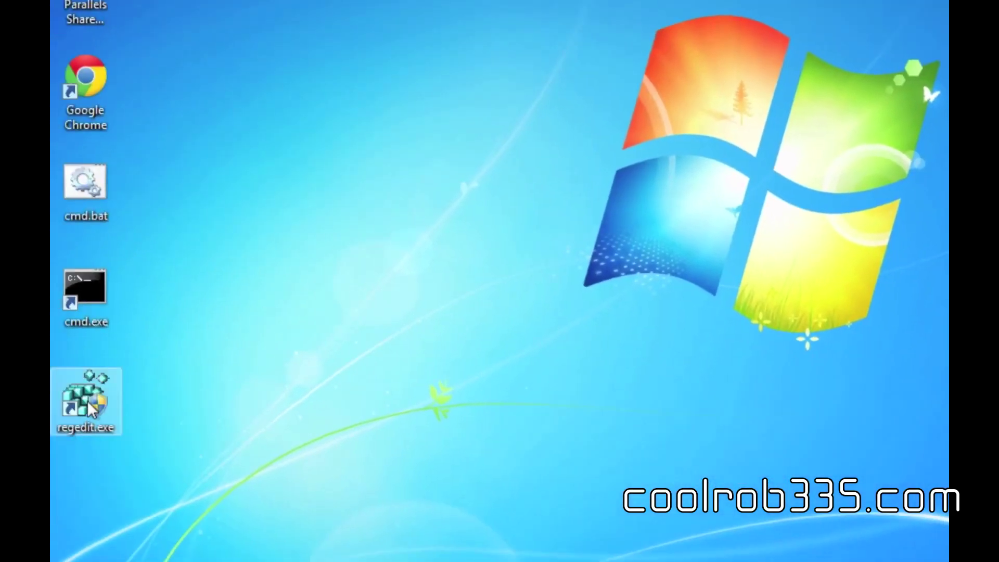
double_click(57, 412)
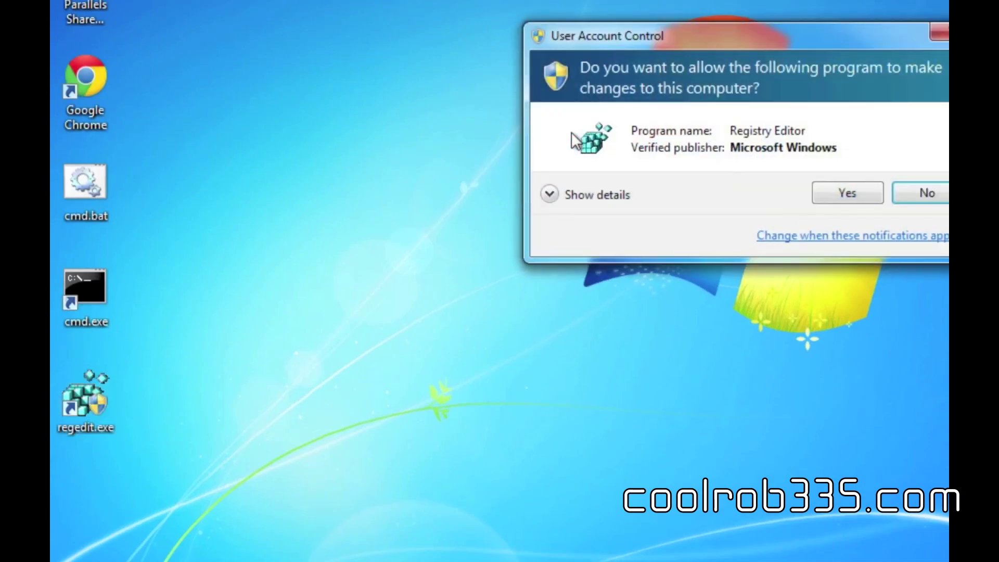
left_click(875, 191)
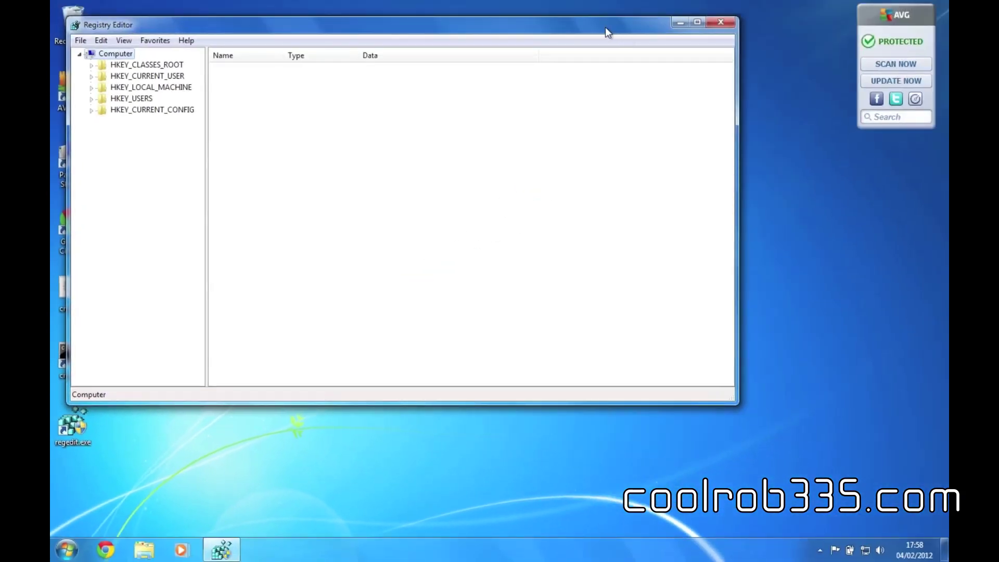
Step: Reposition the Registry Editor window, expand and collapse HKEY_CLASSES_ROOT, then close the editor
left_click_drag(605, 27, 650, 88)
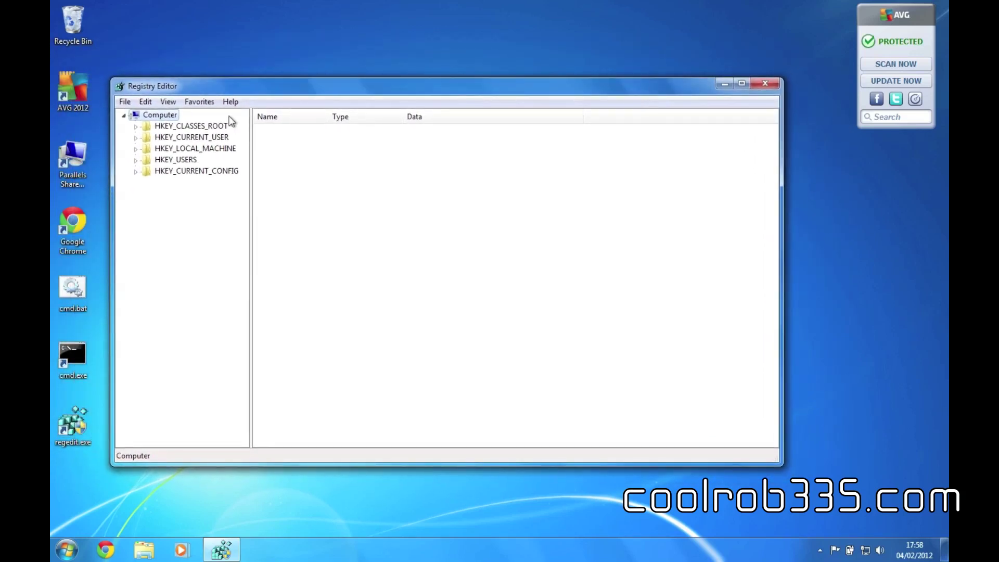
left_click(135, 126)
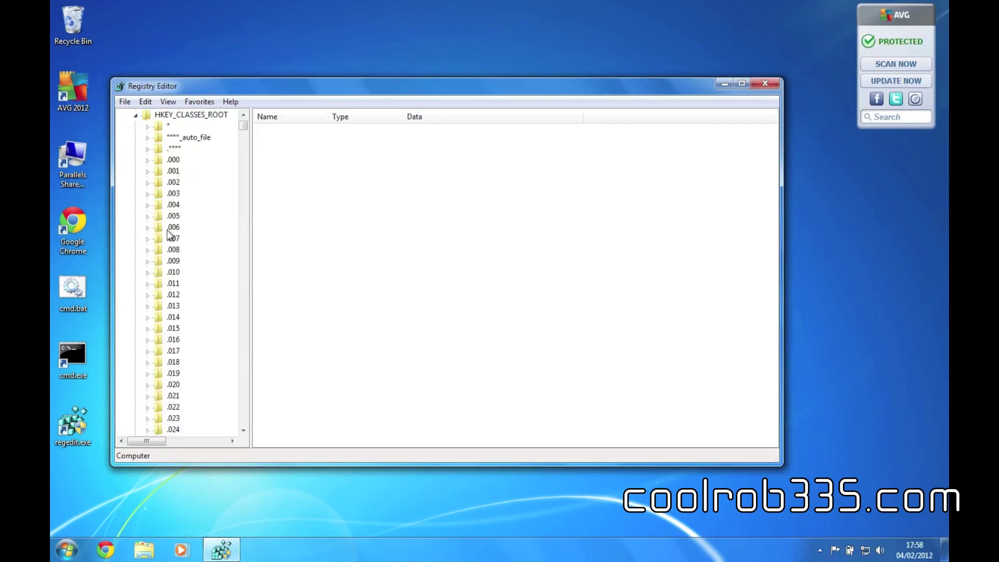
scroll(168, 227, "up", 1)
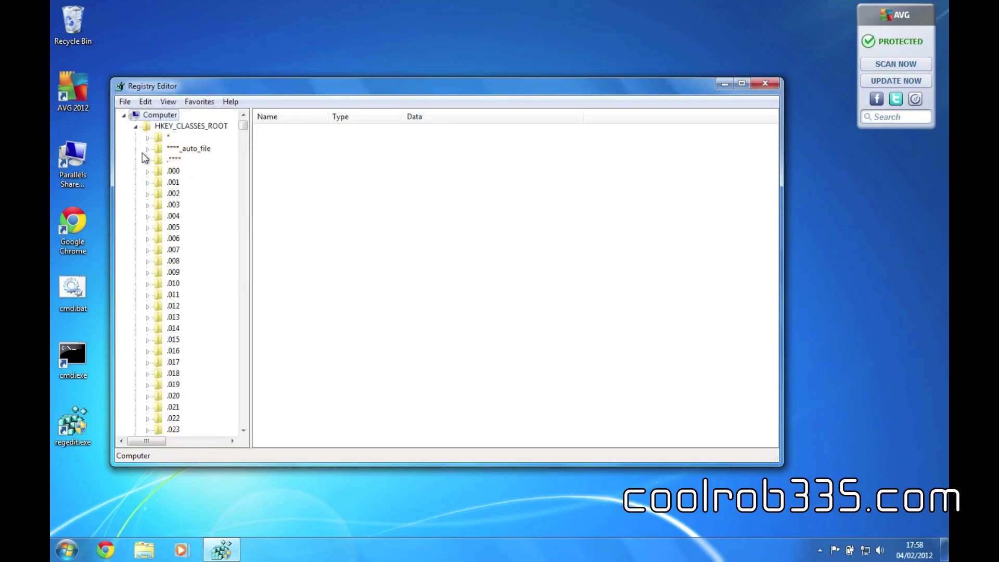
left_click(135, 125)
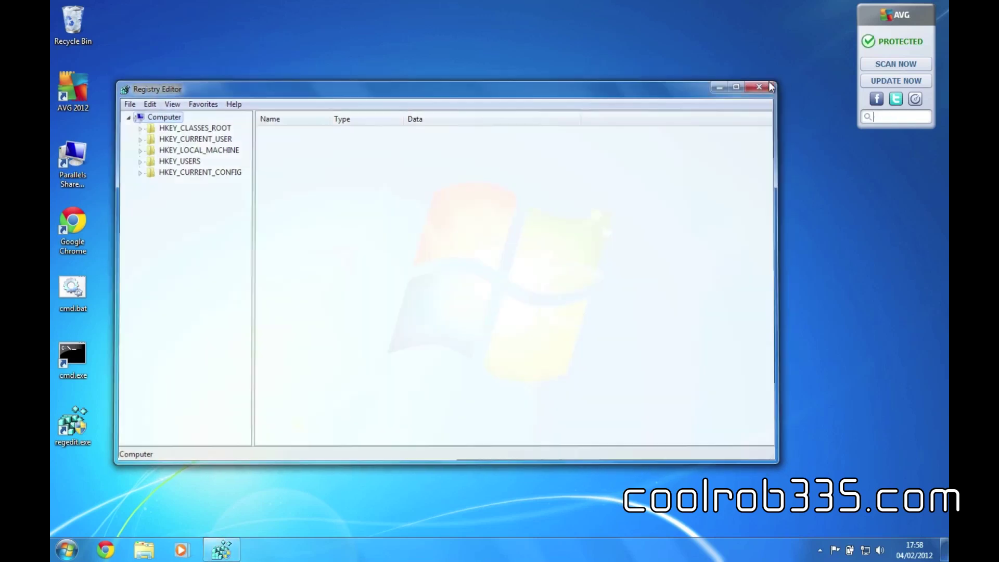
left_click(765, 84)
Step: Box-select cmd.bat, cmd.exe and regedit.exe and drag them into the Recycle Bin
left_click_drag(218, 472, 54, 282)
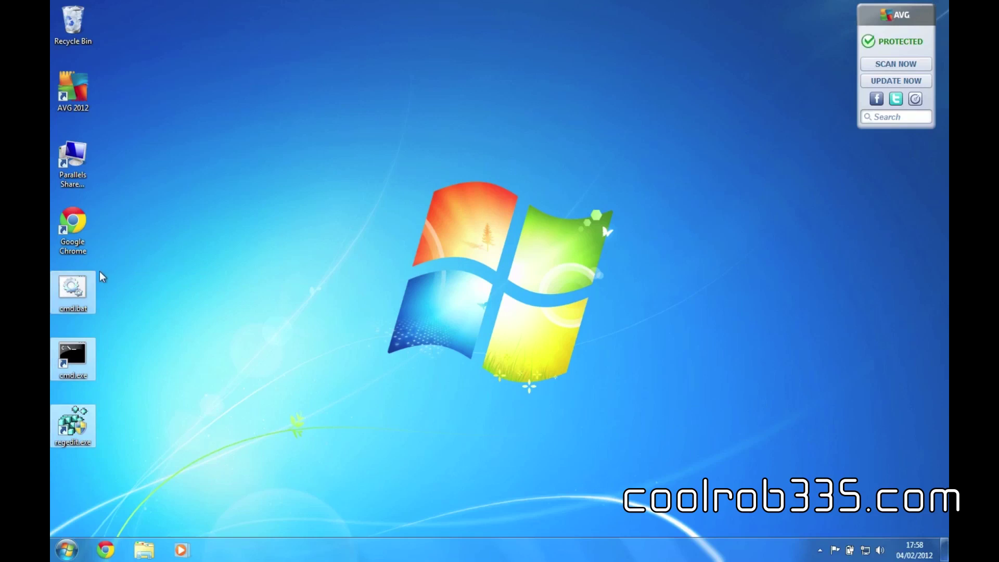
left_click_drag(72, 289, 71, 28)
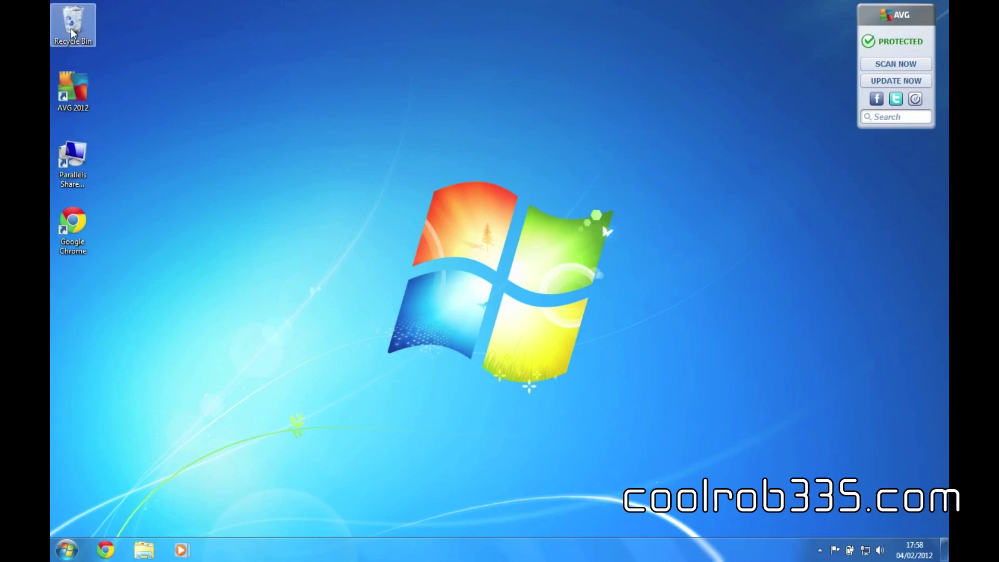
left_click_drag(290, 219, 346, 265)
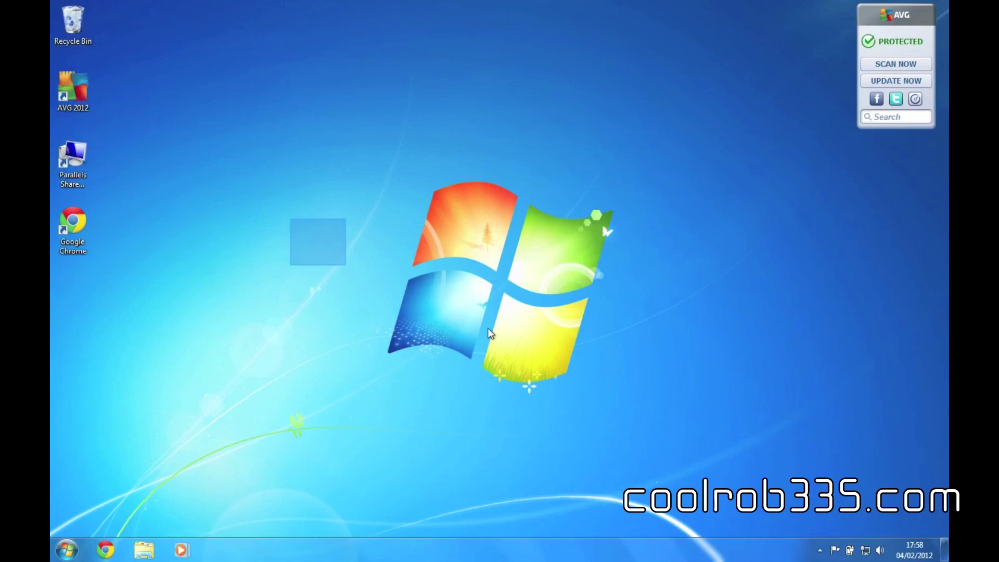
left_click_drag(628, 431, 366, 160)
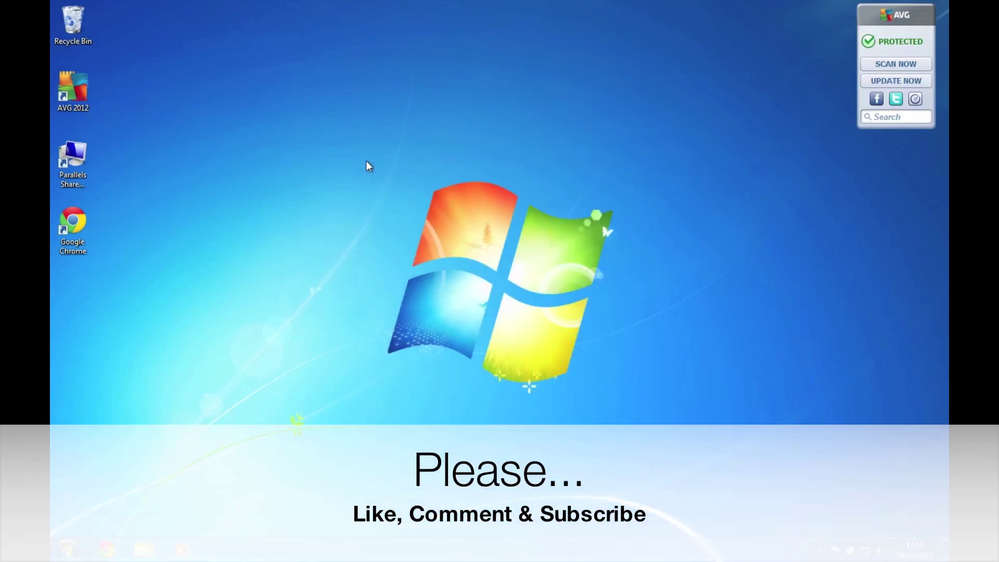